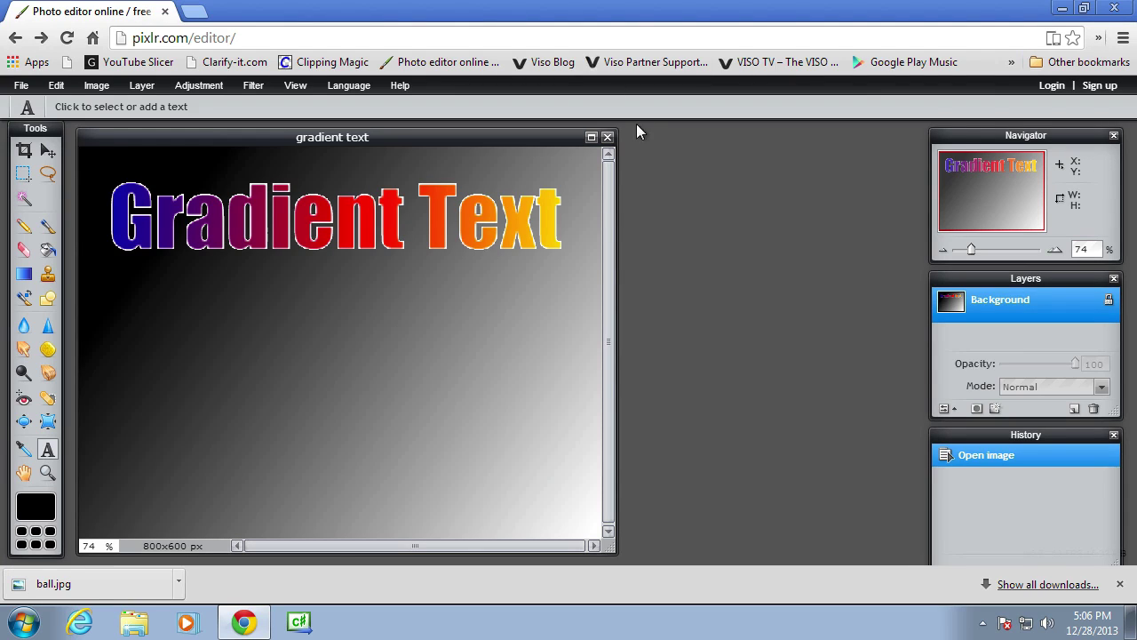
Close the example image and create a new blank 800x600 image.
click(608, 138)
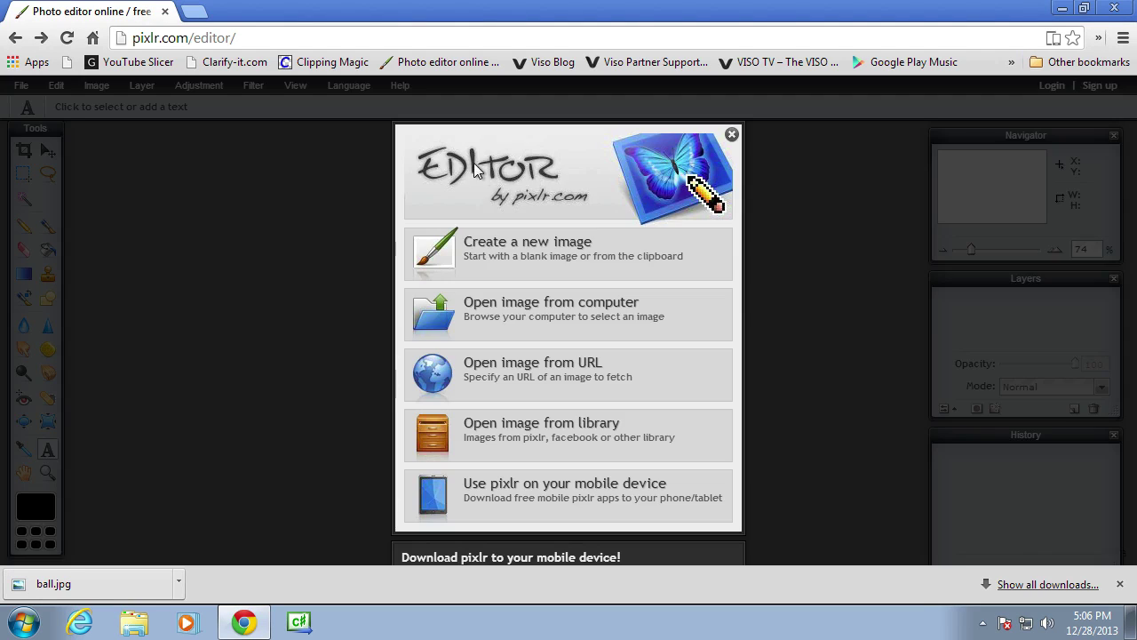
click(457, 256)
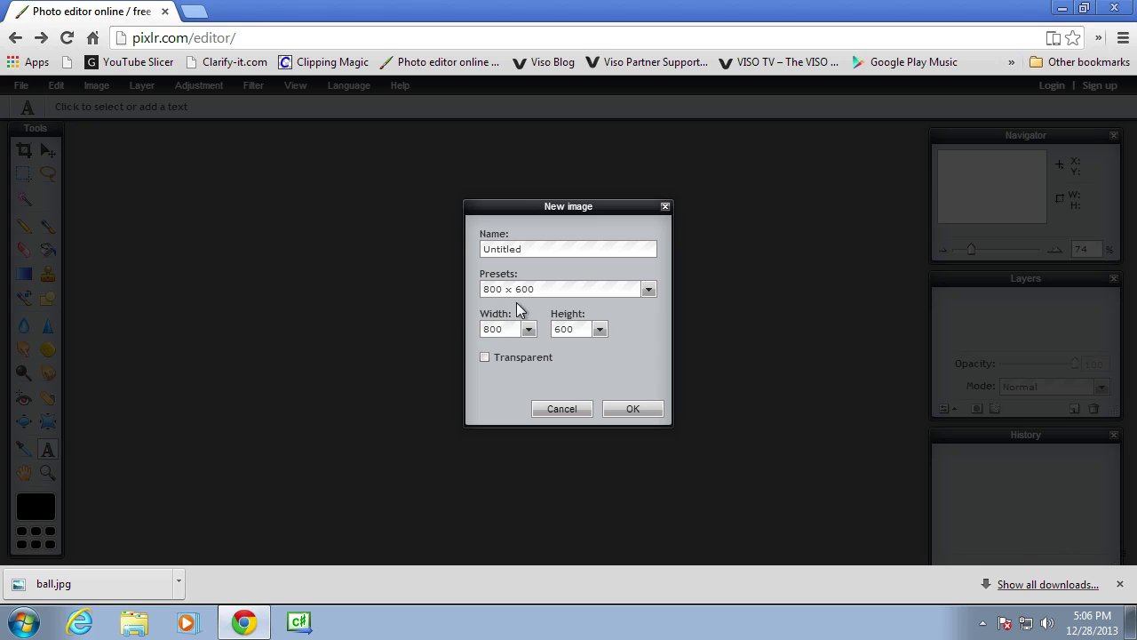
click(631, 411)
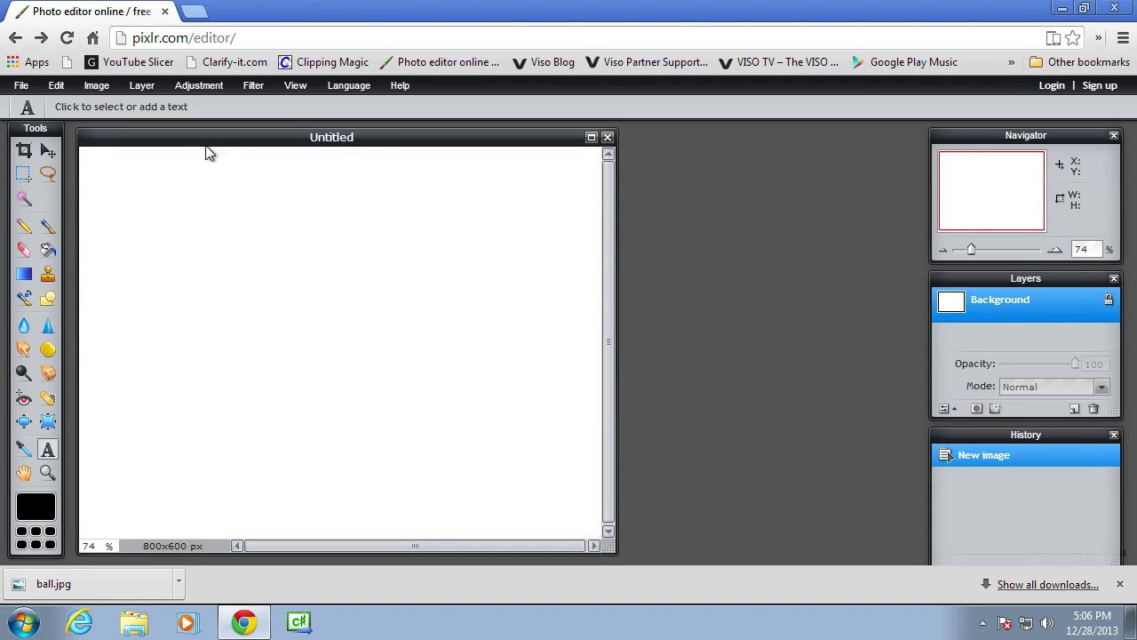
Fill the background with the black-to-white gradient preset, white at top and black at bottom.
click(23, 275)
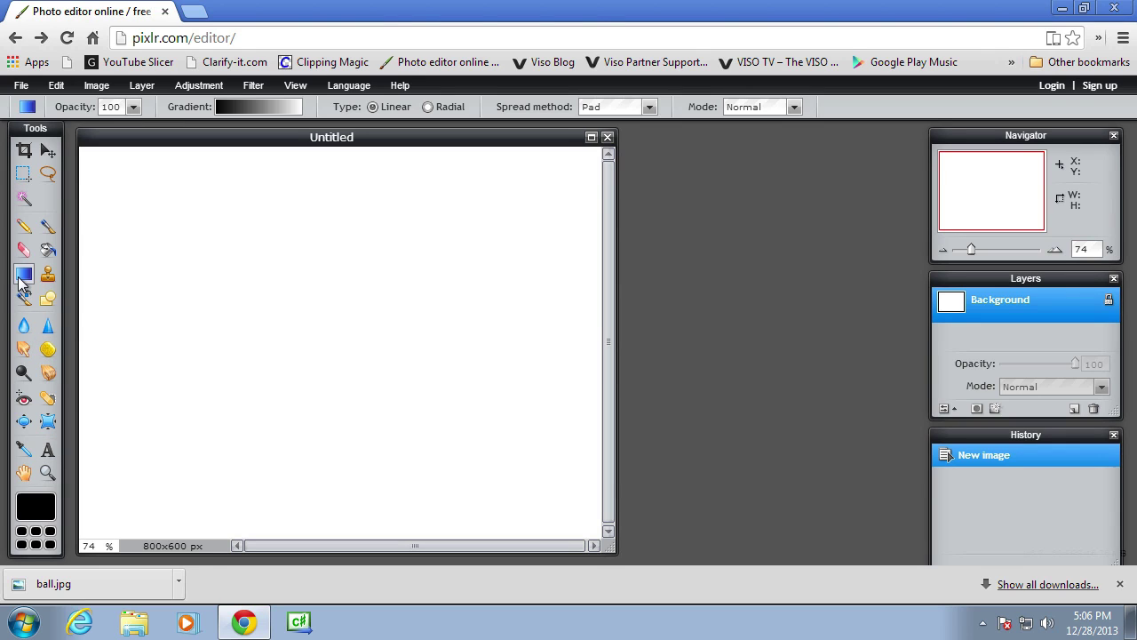
click(225, 108)
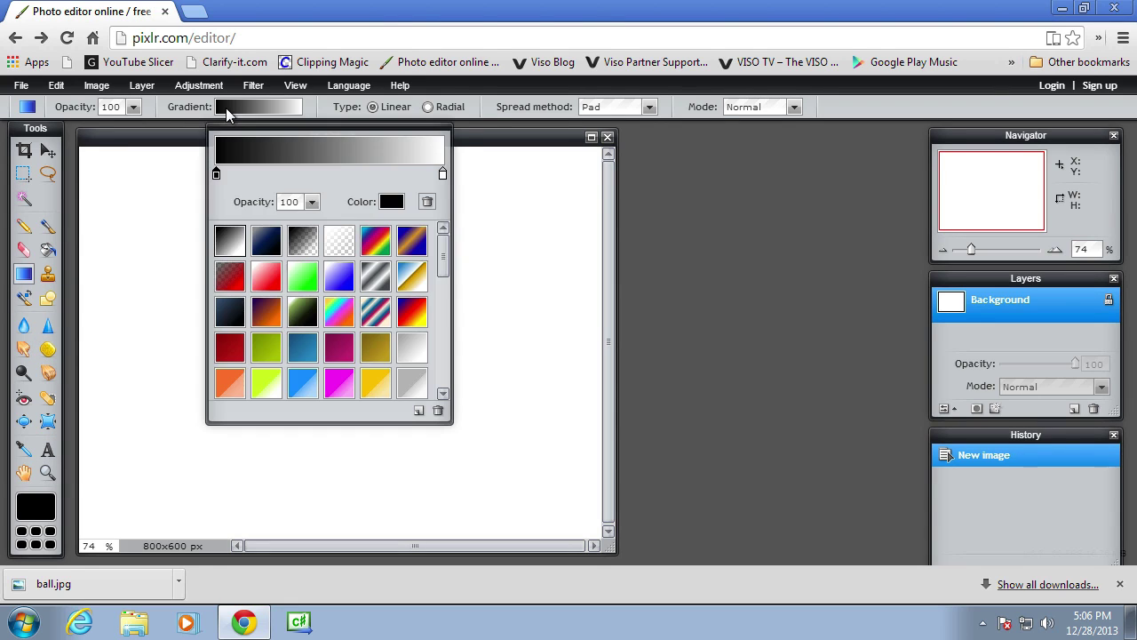
click(234, 252)
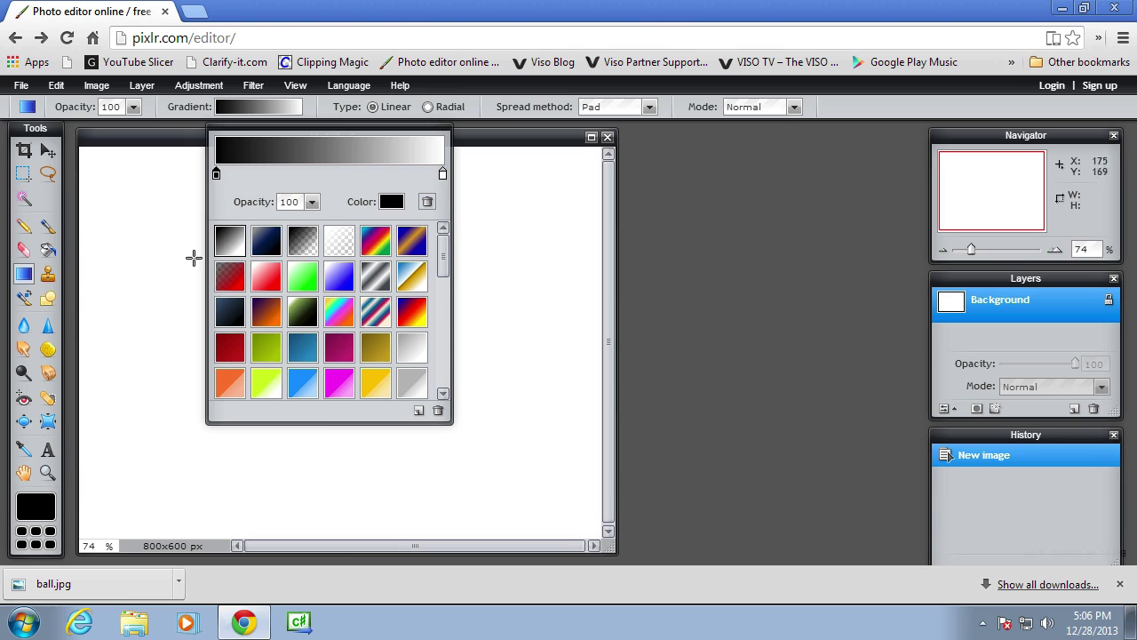
click(113, 135)
drag(95, 275, 599, 386)
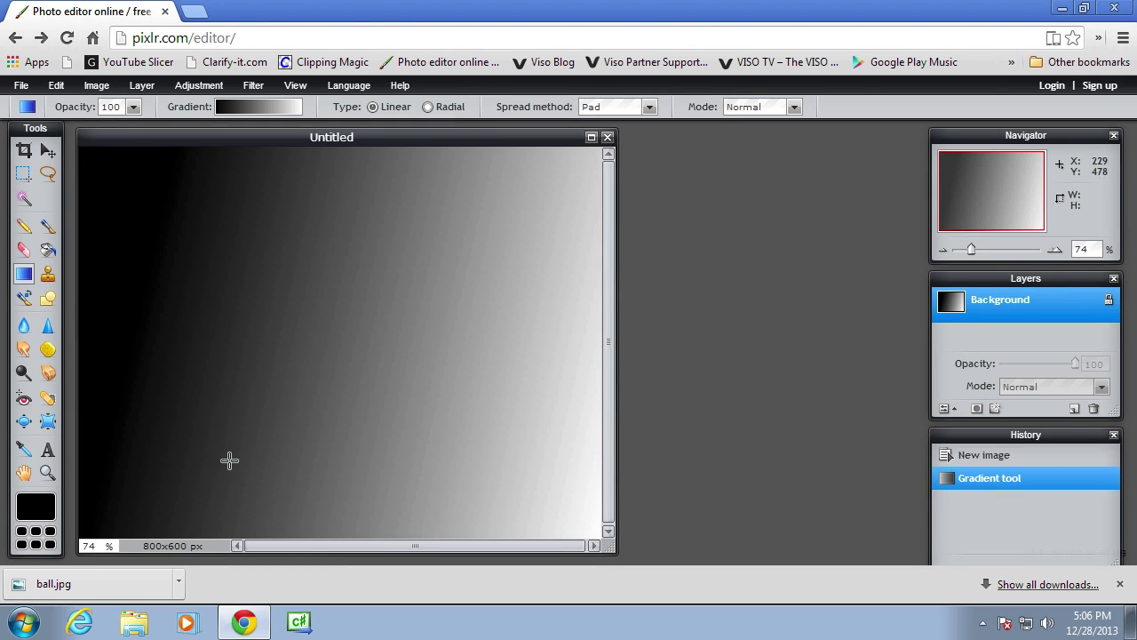
drag(311, 534, 339, 210)
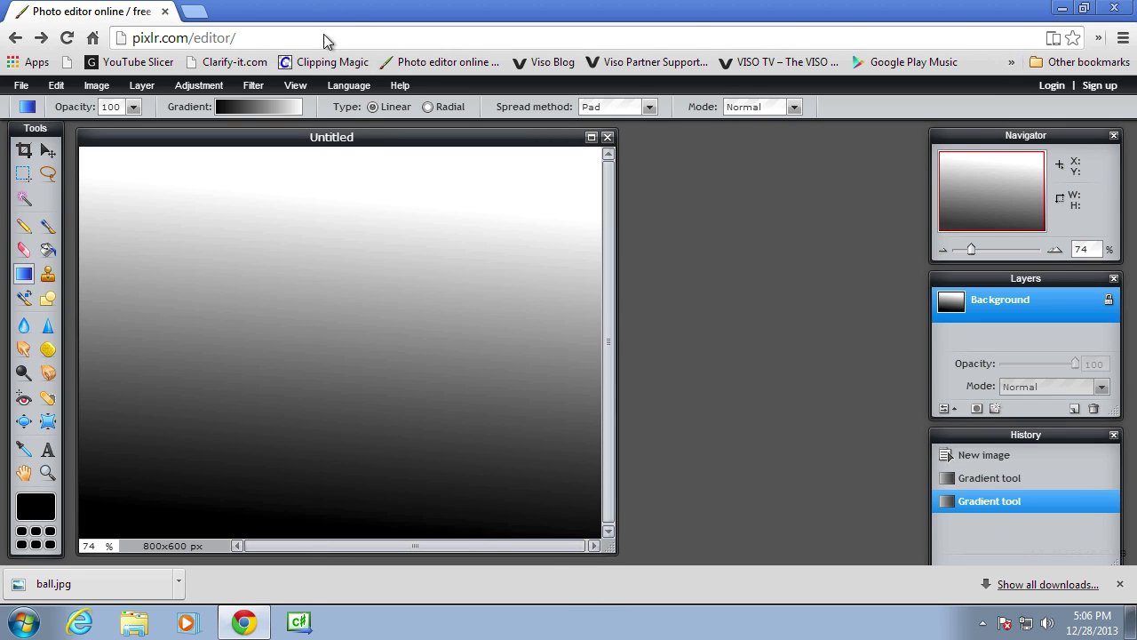
Add a new empty layer and type 'Gradient Text' near the canvas's upper left.
click(1074, 408)
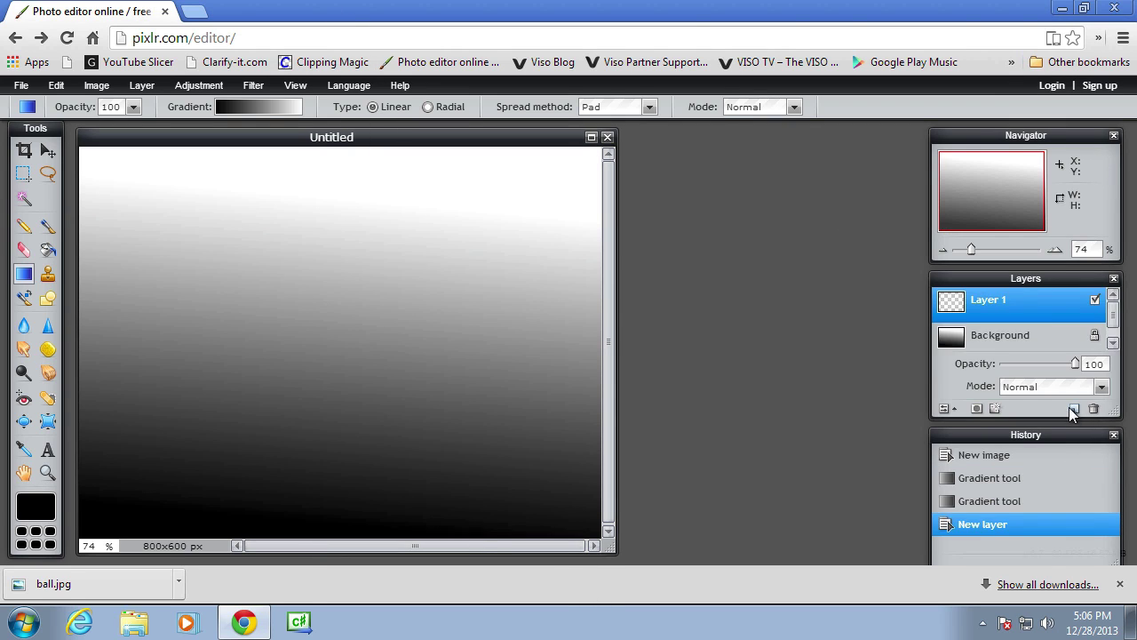
click(48, 449)
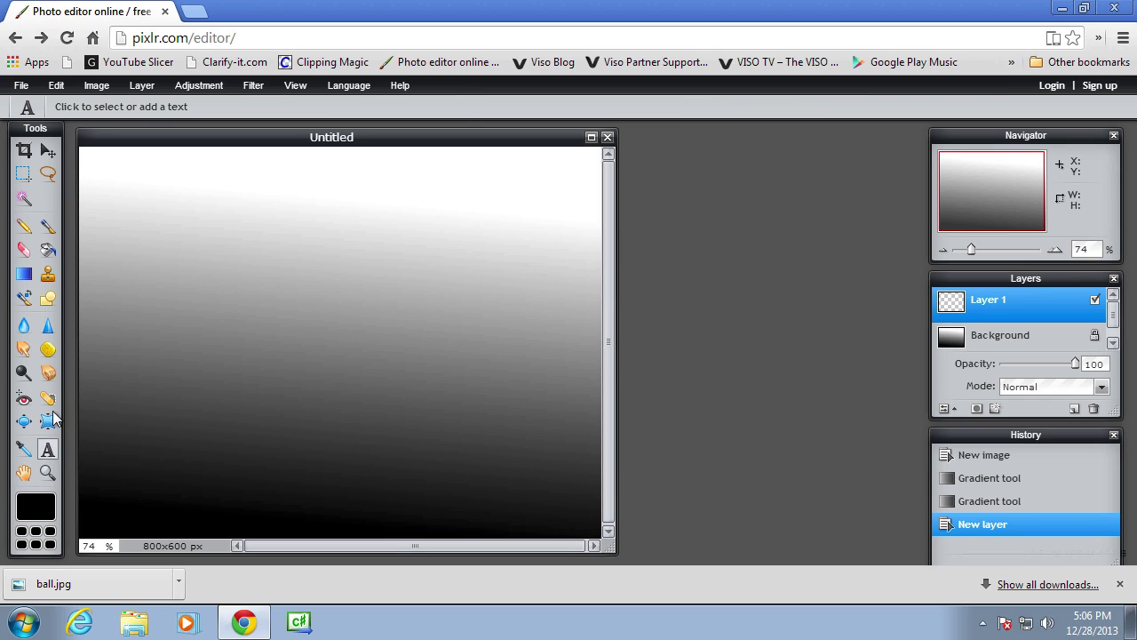
click(96, 289)
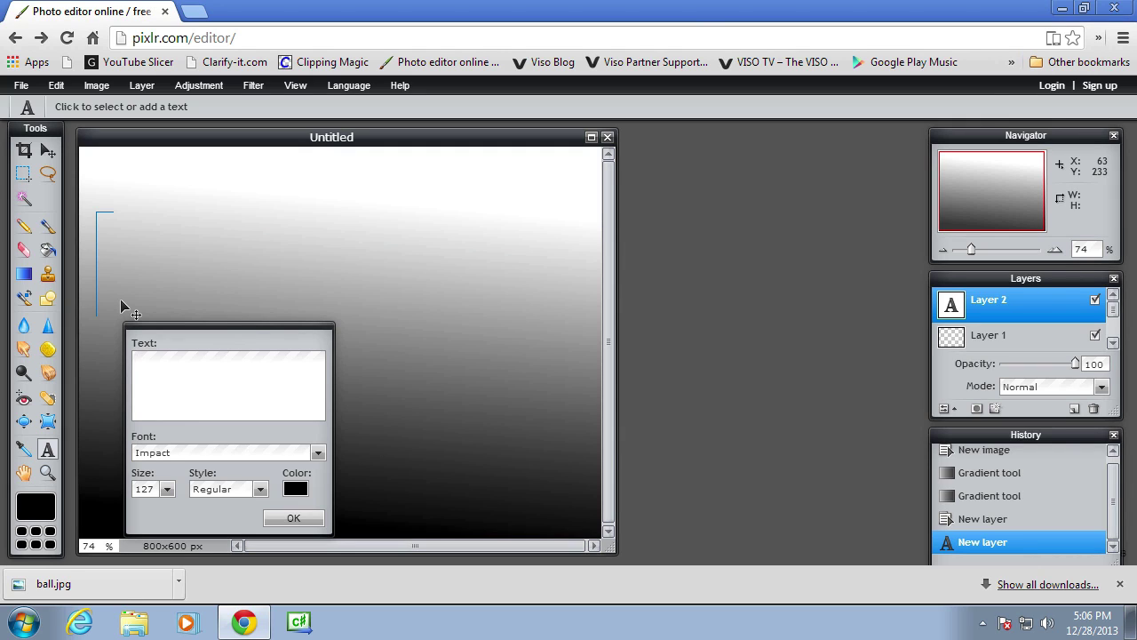
text(Gradi)
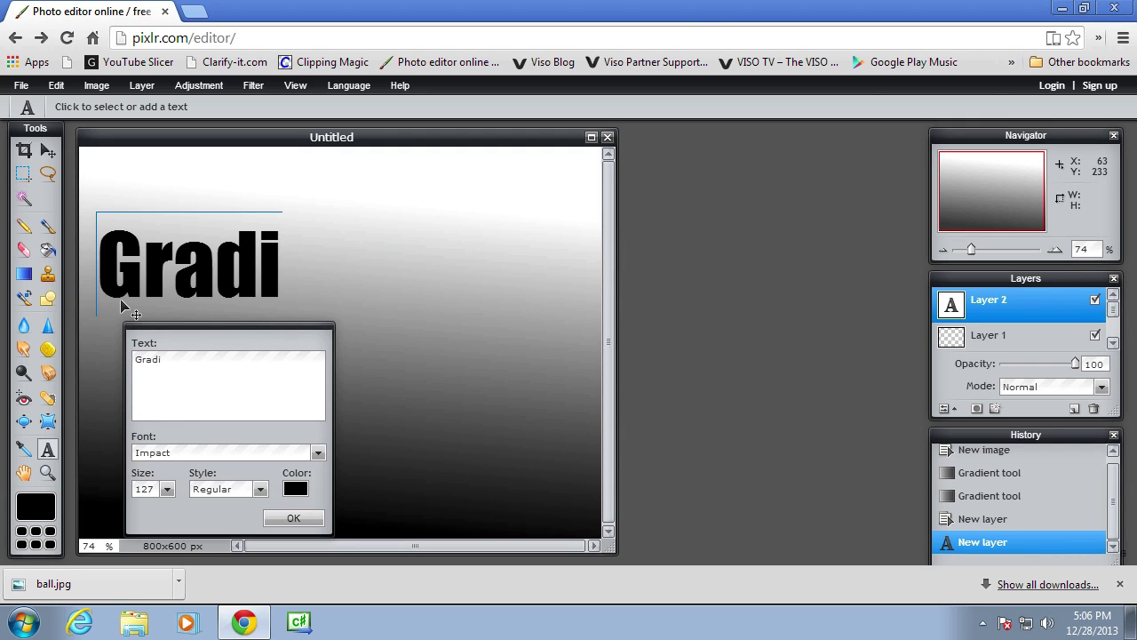
text(ent Text)
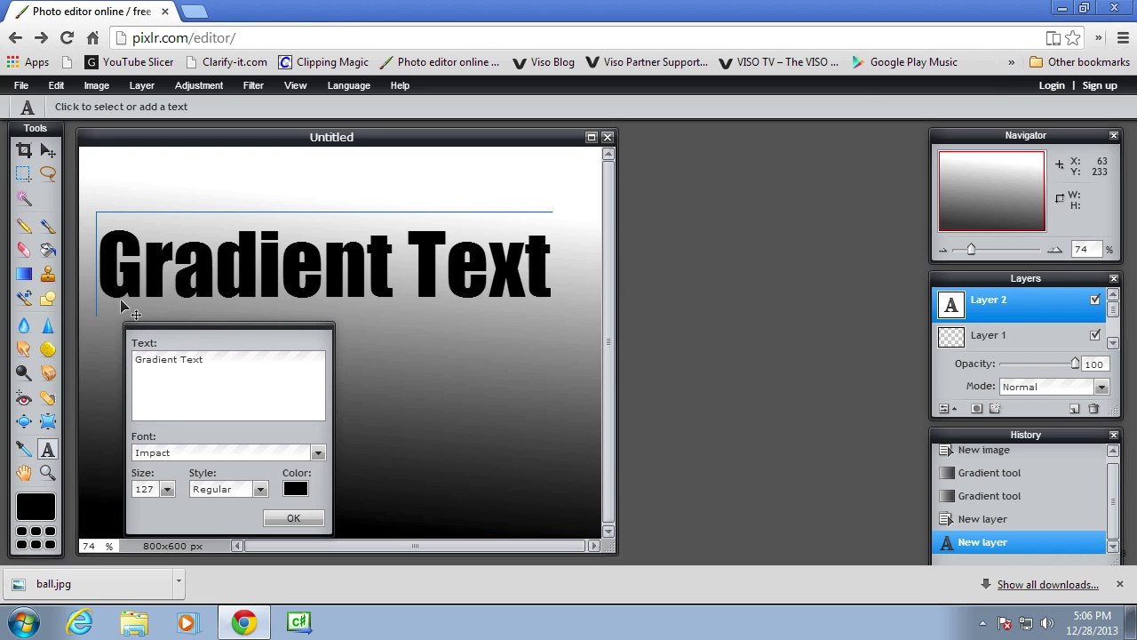
Set the text colour to white and commit the Gradient Text layer.
click(295, 489)
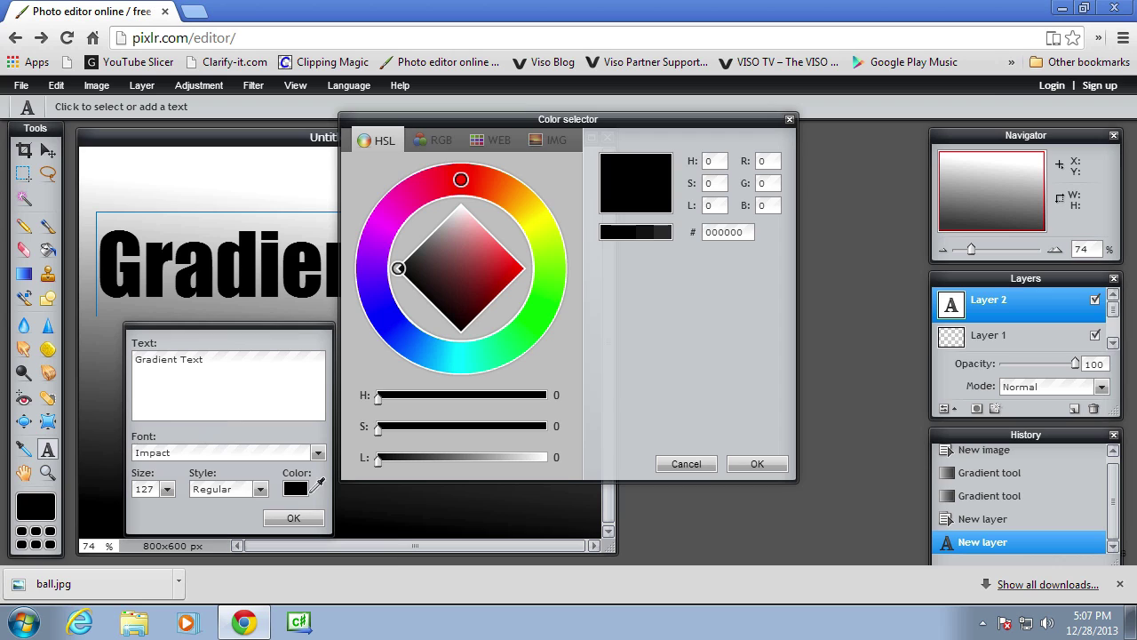
click(461, 206)
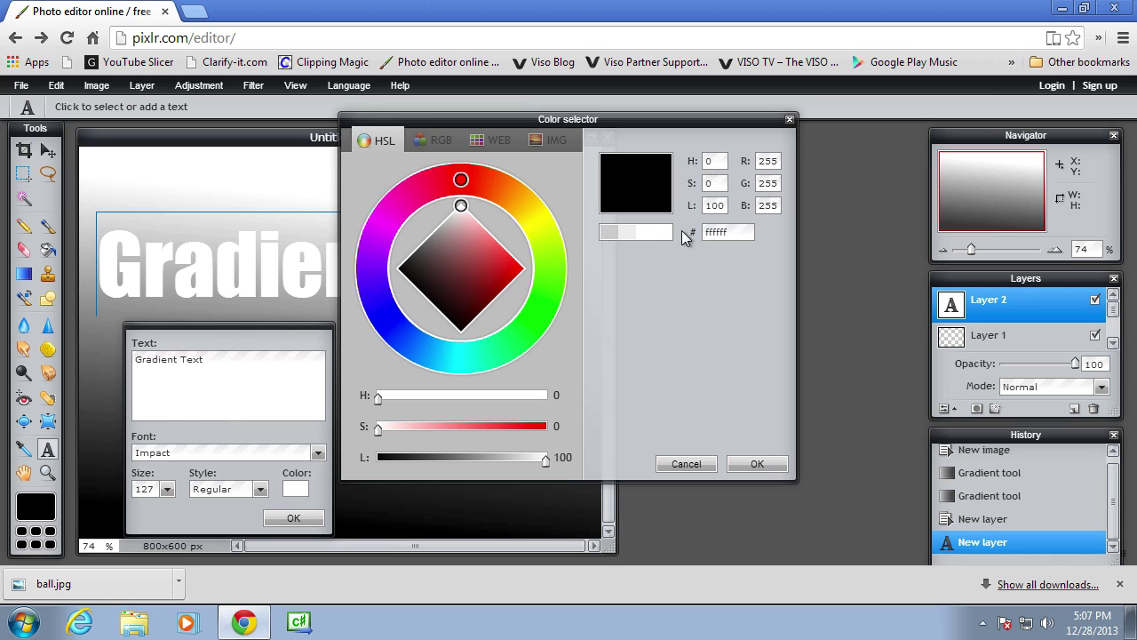
click(750, 464)
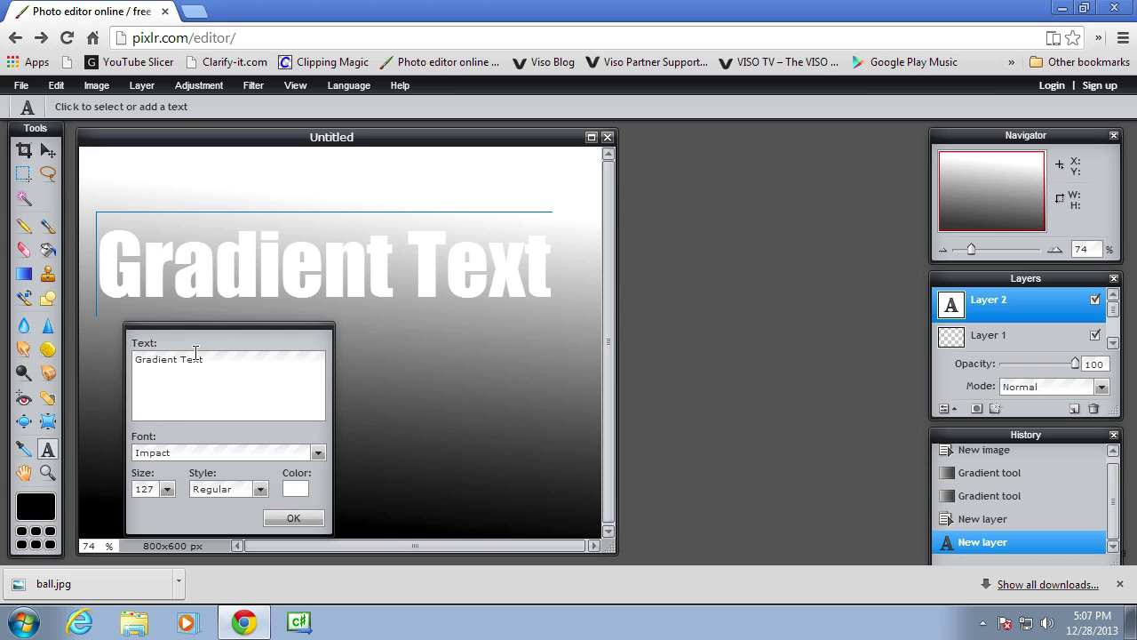
click(294, 519)
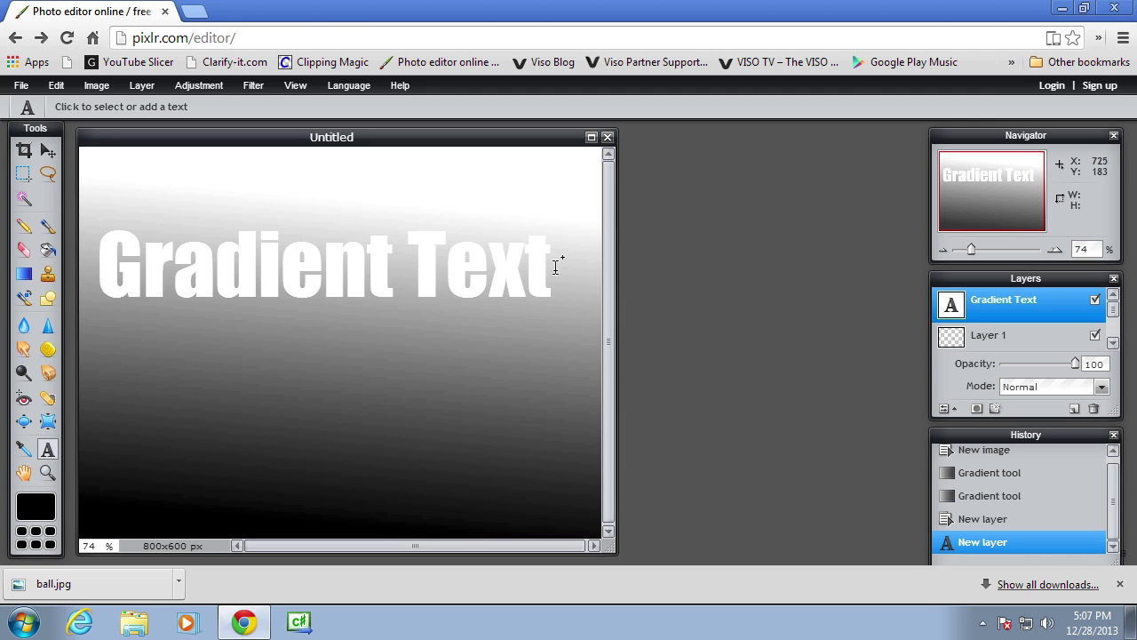
Rasterize the Gradient Text layer into plain pixels from the Layer menu.
click(149, 87)
click(133, 322)
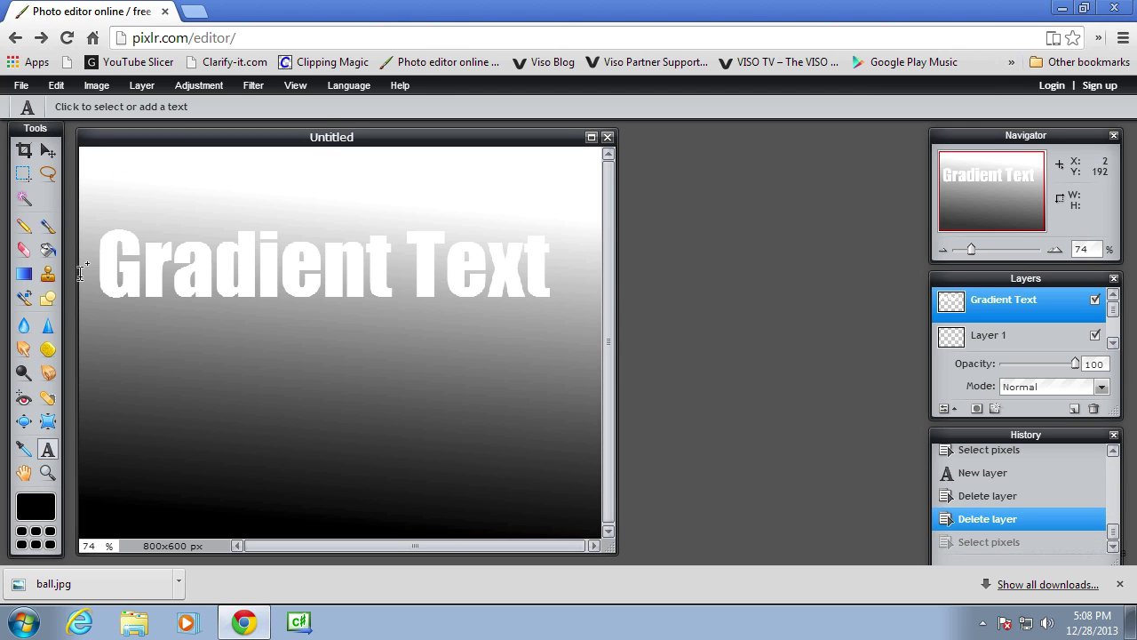
click(67, 86)
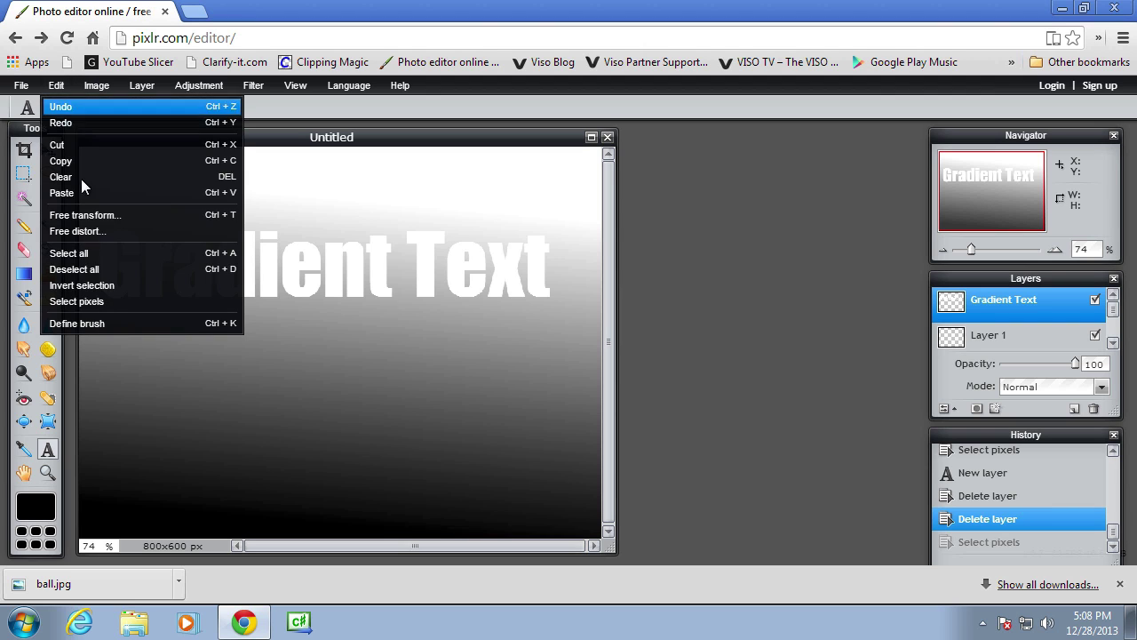
Select the letters, sweep the multicolour rainbow preset across them left to right, then deselect with Ctrl+D.
click(71, 302)
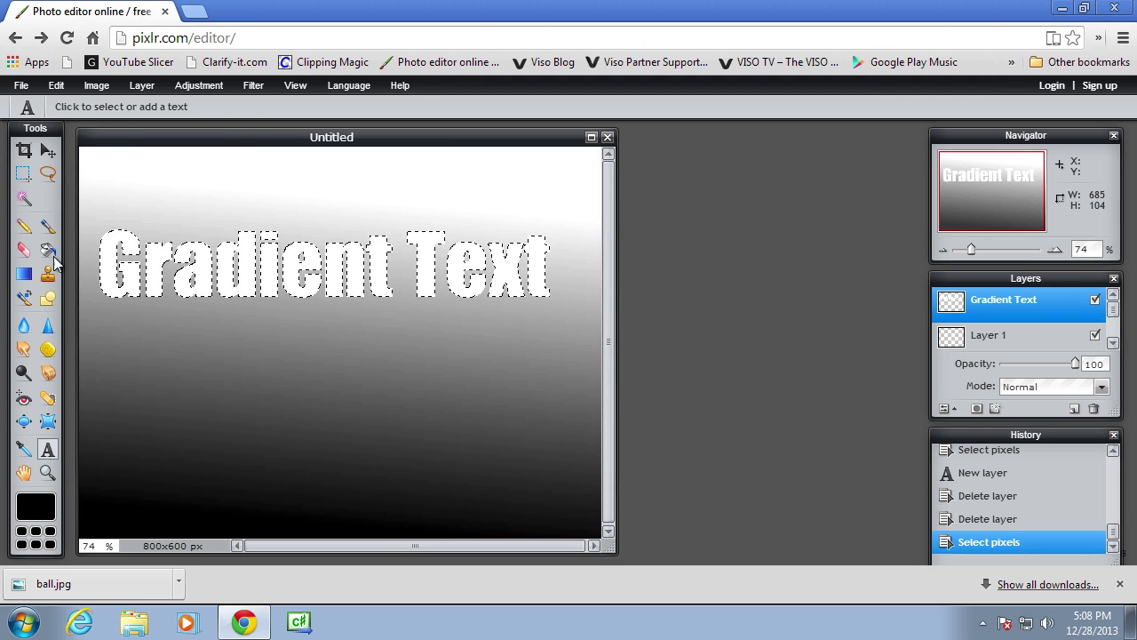
click(24, 274)
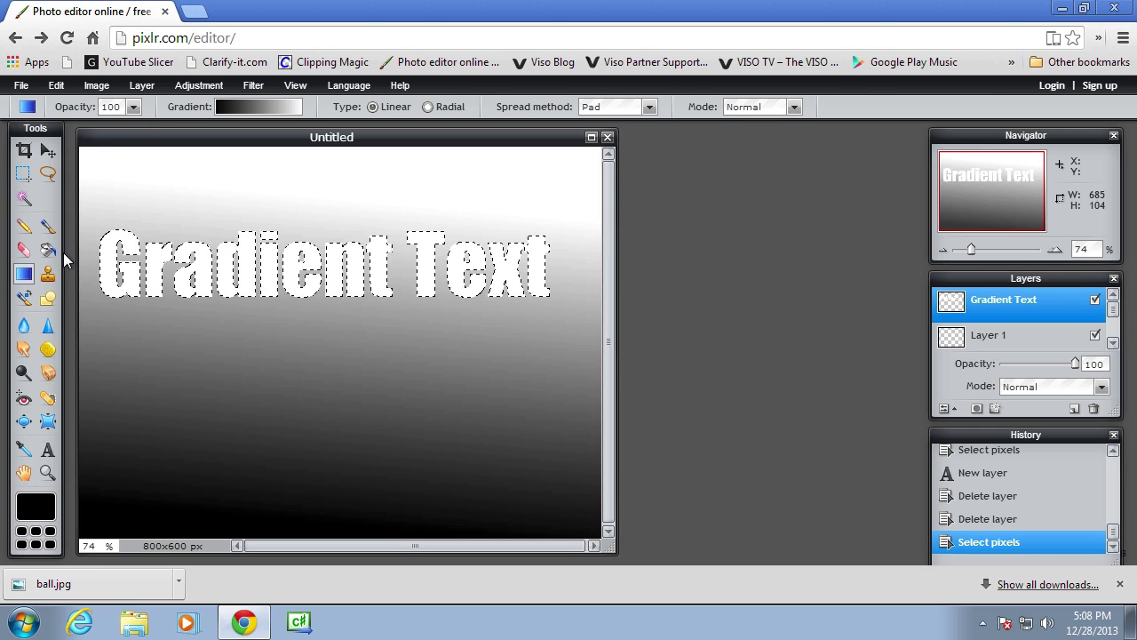
click(280, 109)
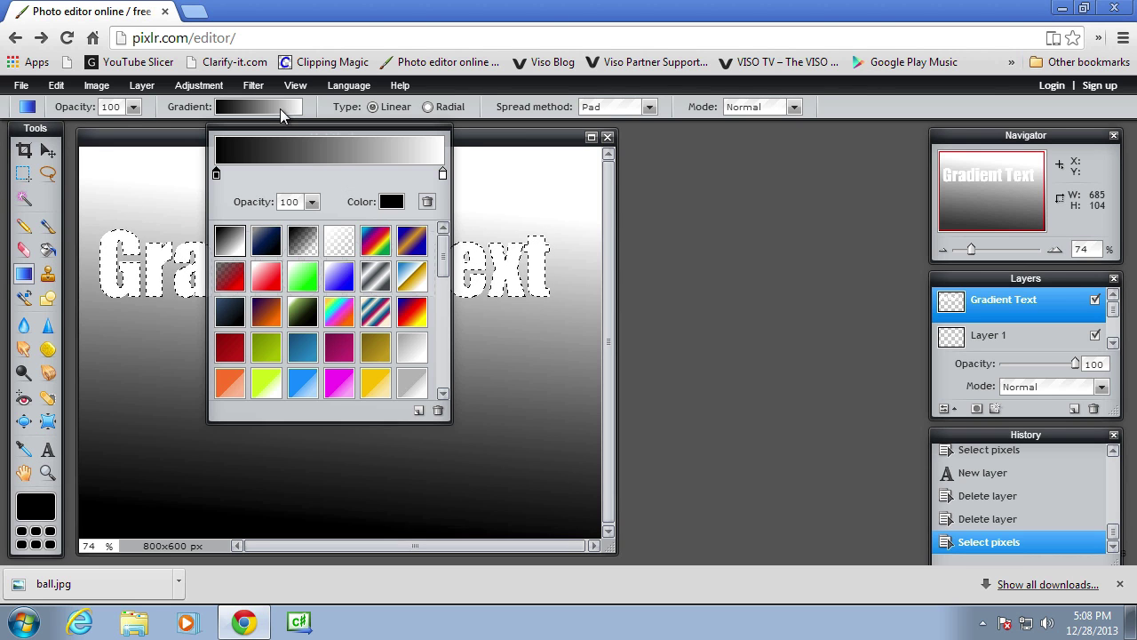
click(378, 252)
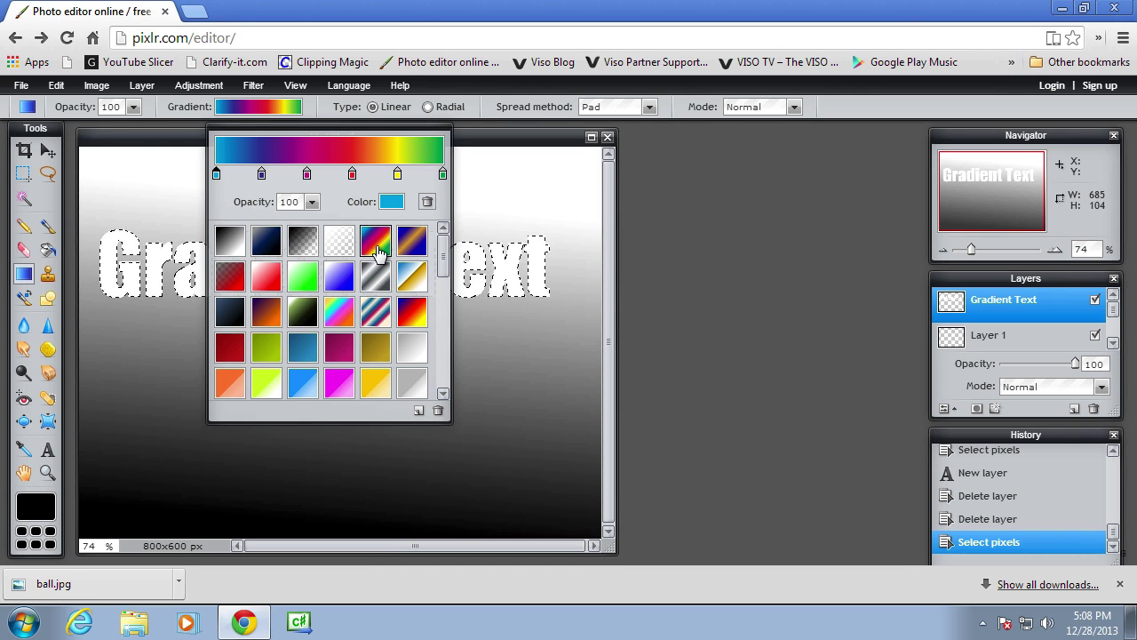
click(187, 147)
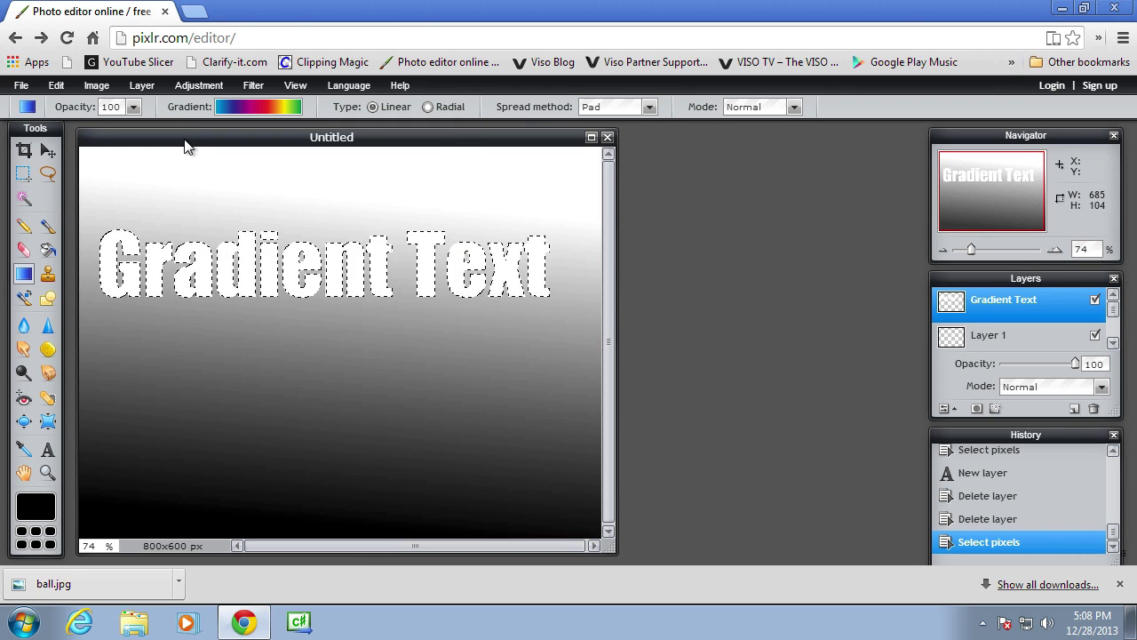
mouse_move(87, 275)
mouse_down()
mouse_move(322, 283)
mouse_move(660, 270)
mouse_up()
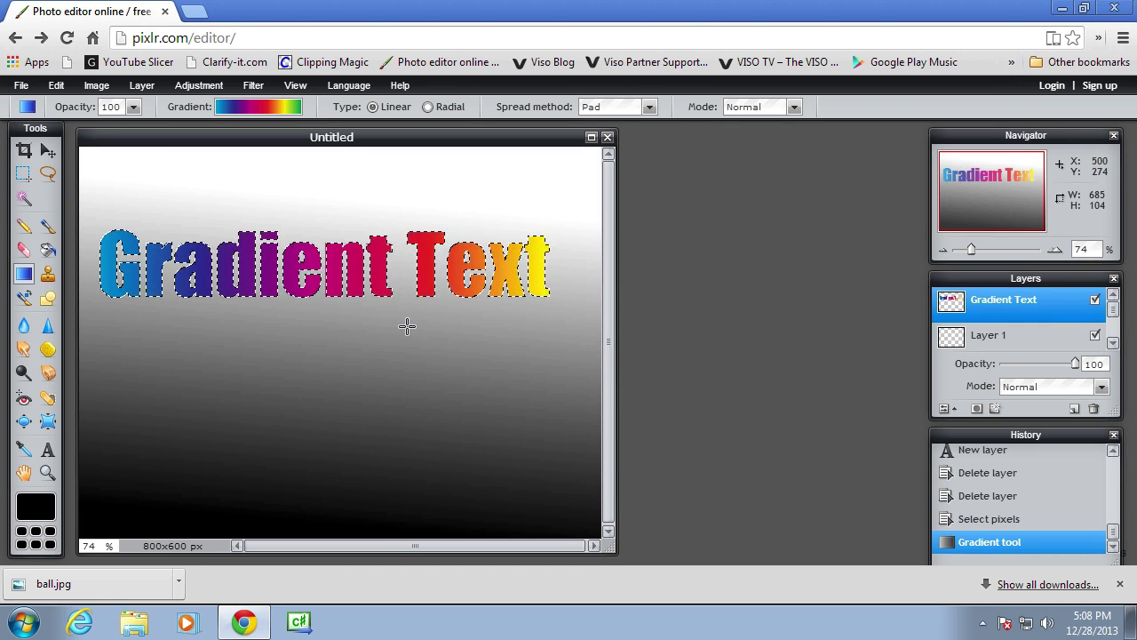
key(ctrl+d)
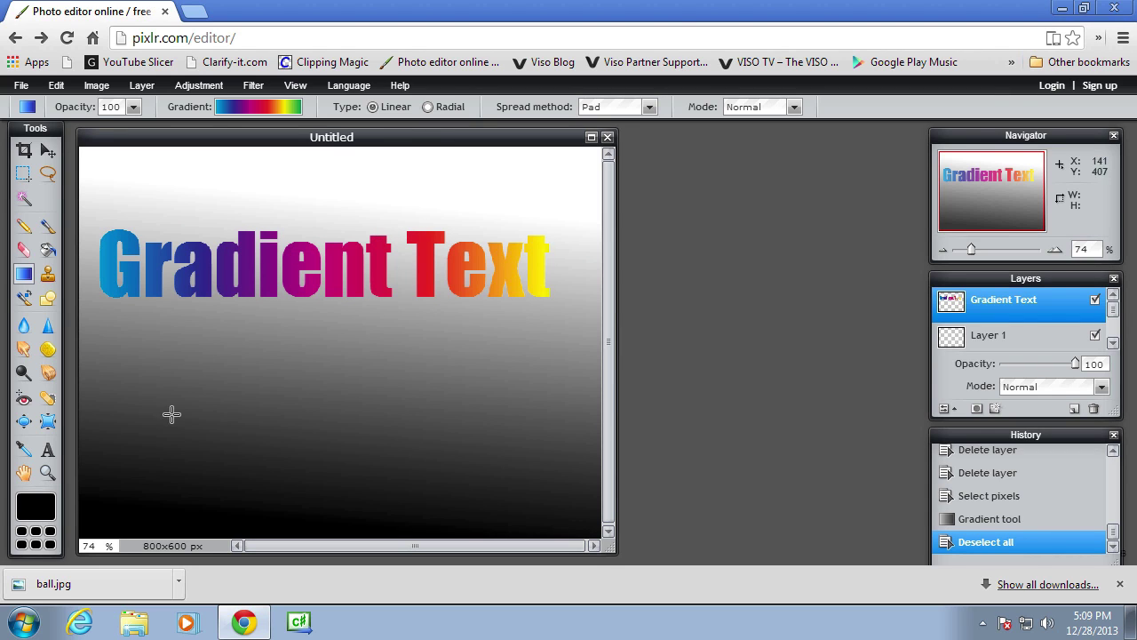
Select the text pixels and fill them with the dark purple-to-orange gradient preset.
click(56, 85)
click(118, 296)
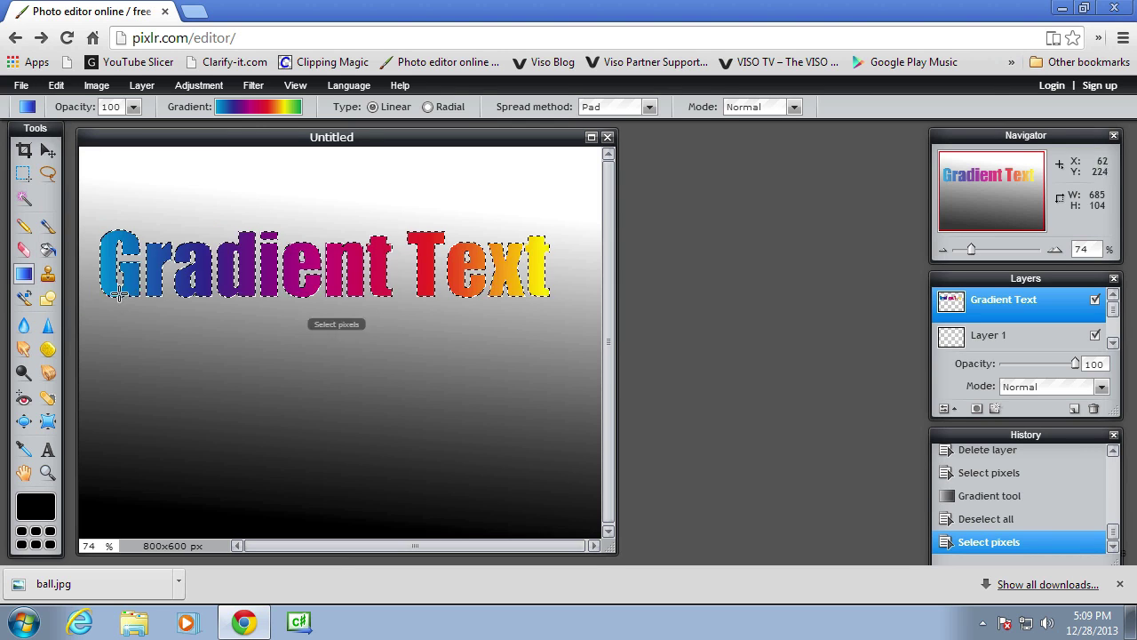
click(275, 107)
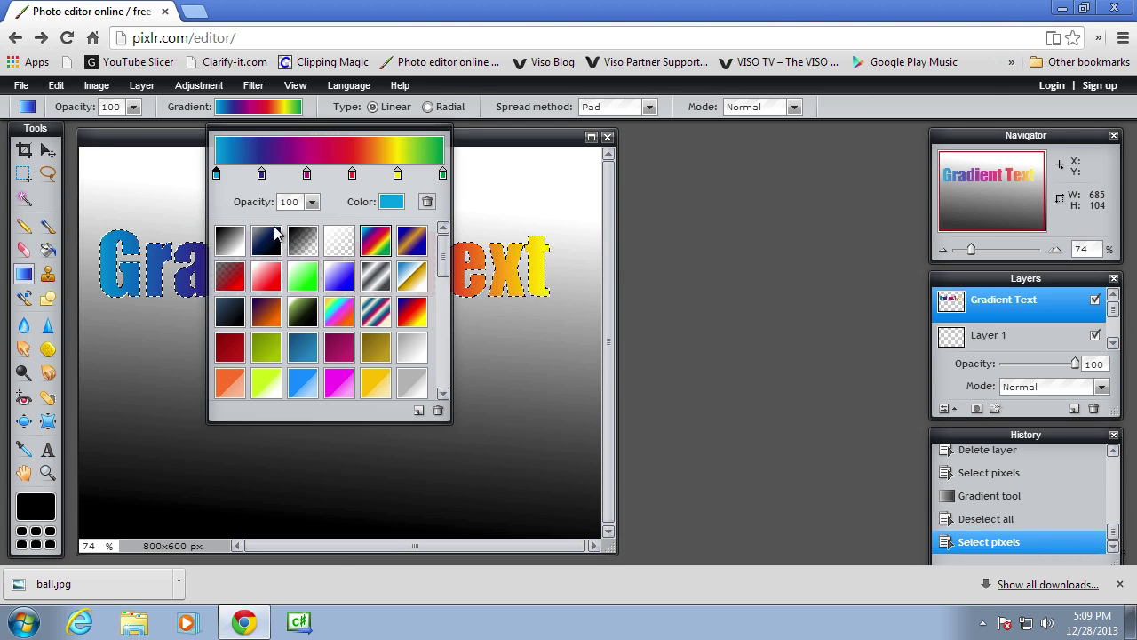
mouse_move(442, 249)
mouse_down()
mouse_move(454, 353)
mouse_move(452, 257)
mouse_up()
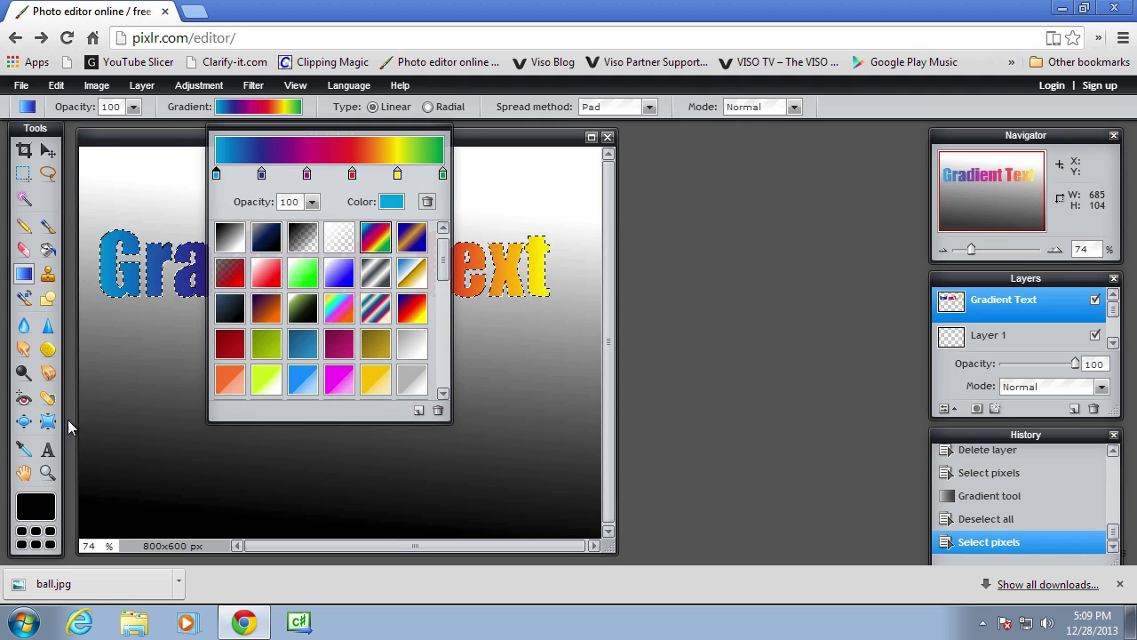
click(267, 310)
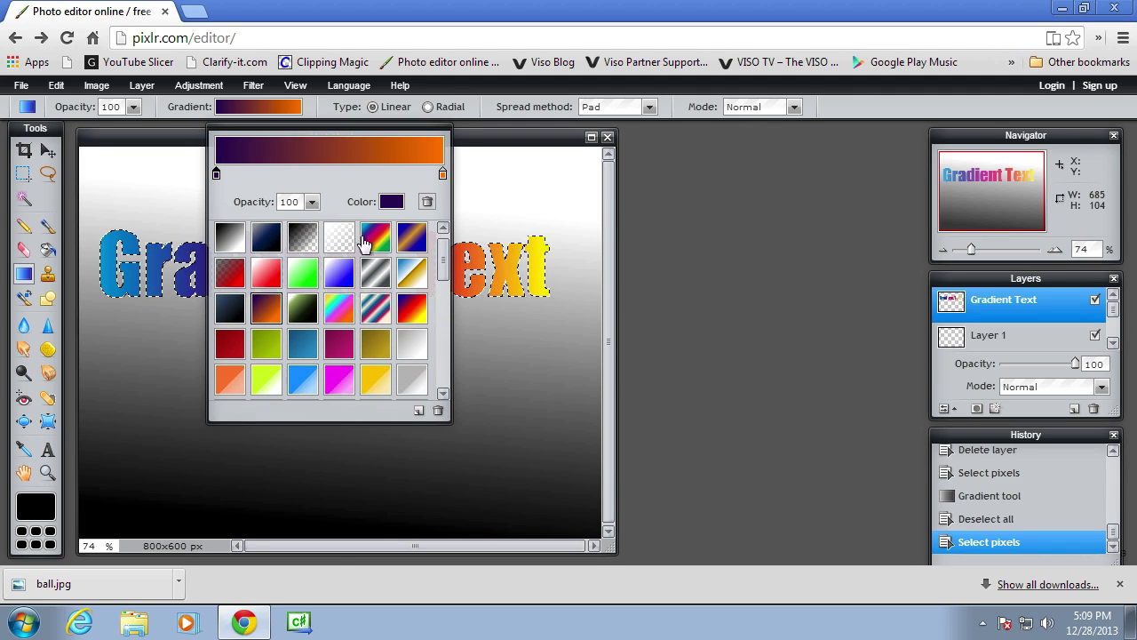
click(462, 146)
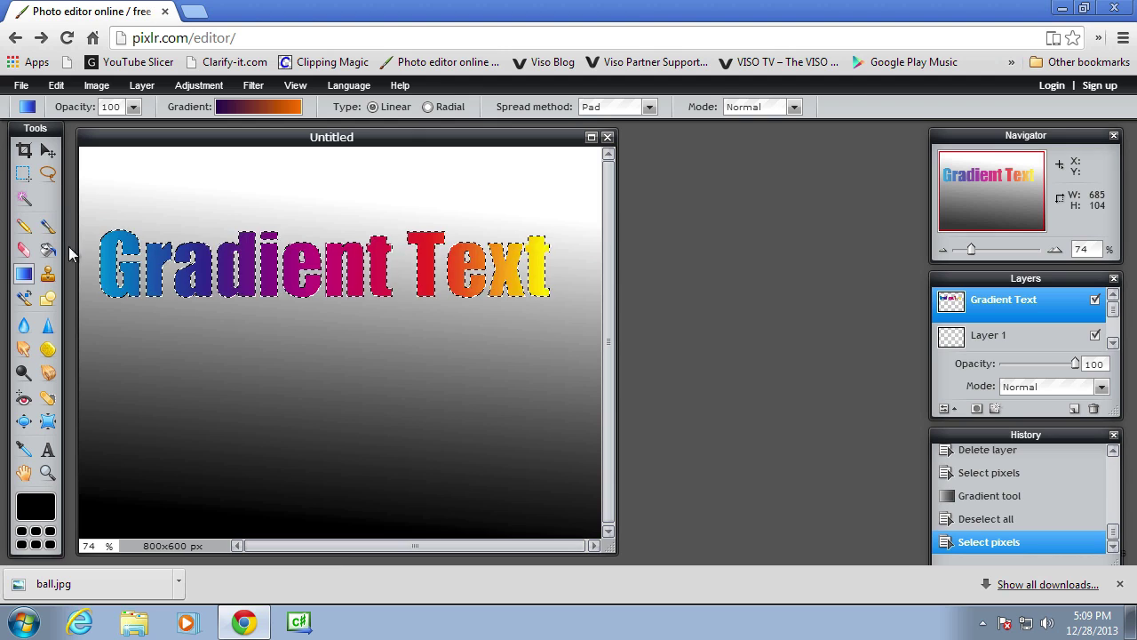
drag(83, 247, 724, 297)
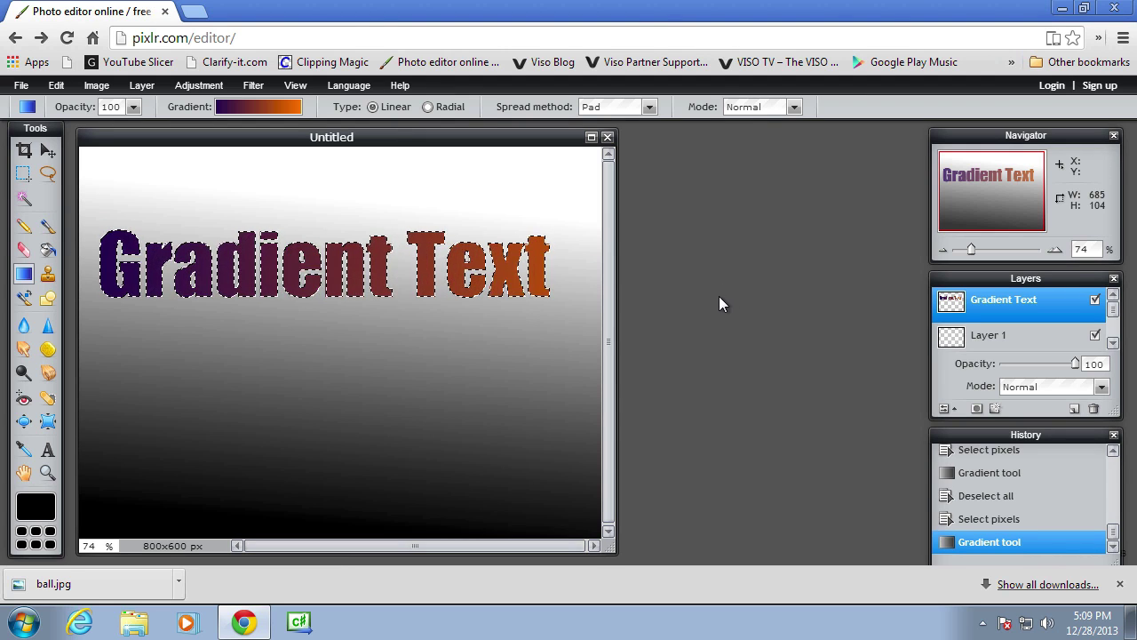
drag(495, 333, 488, 381)
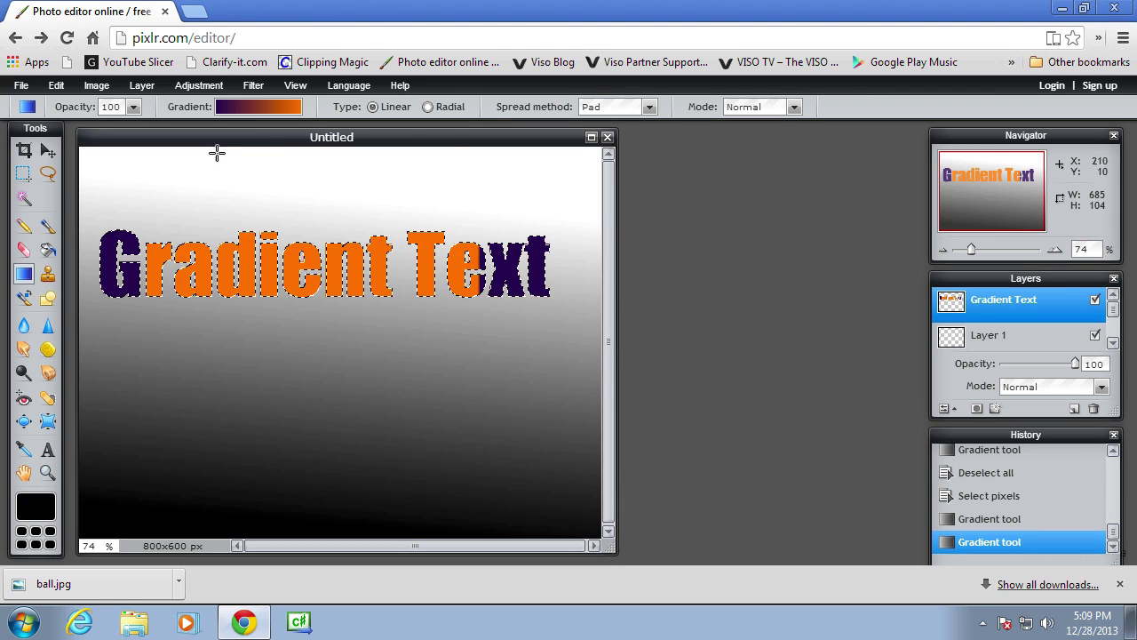
Refill the letters with the teal, red and yellow gradient preset, then clear the selection.
click(284, 107)
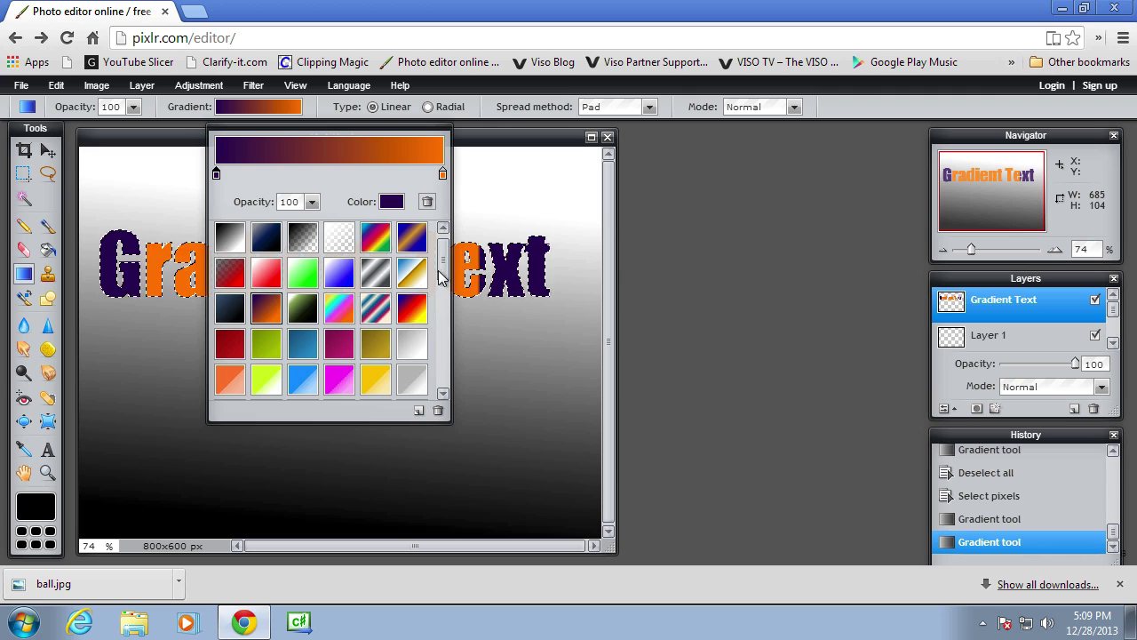
drag(441, 262, 445, 373)
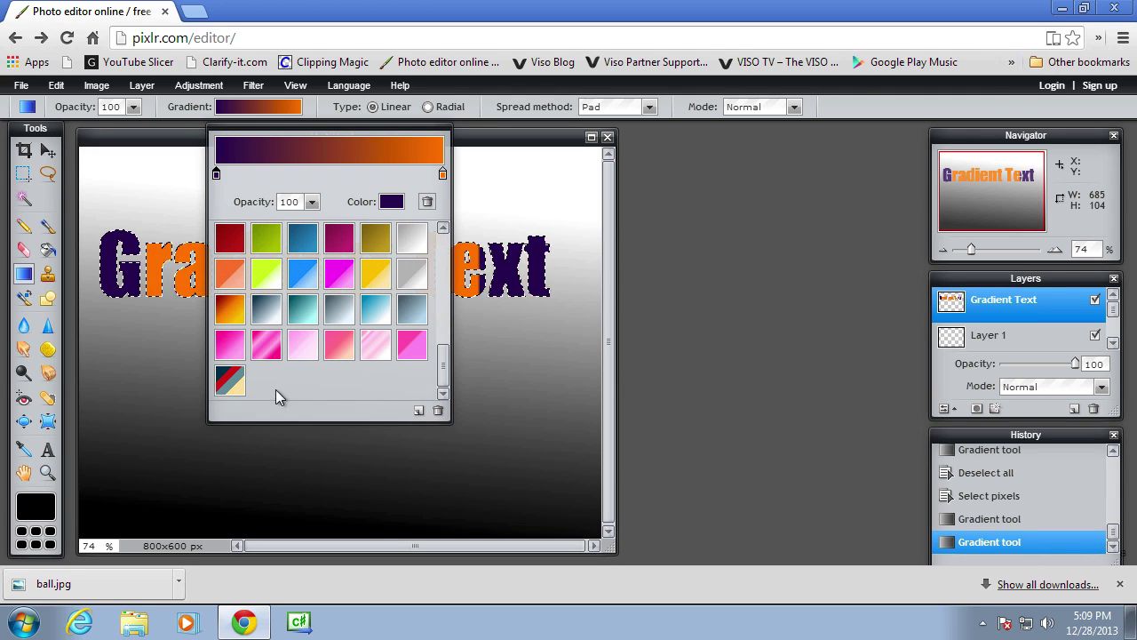
click(230, 380)
click(86, 172)
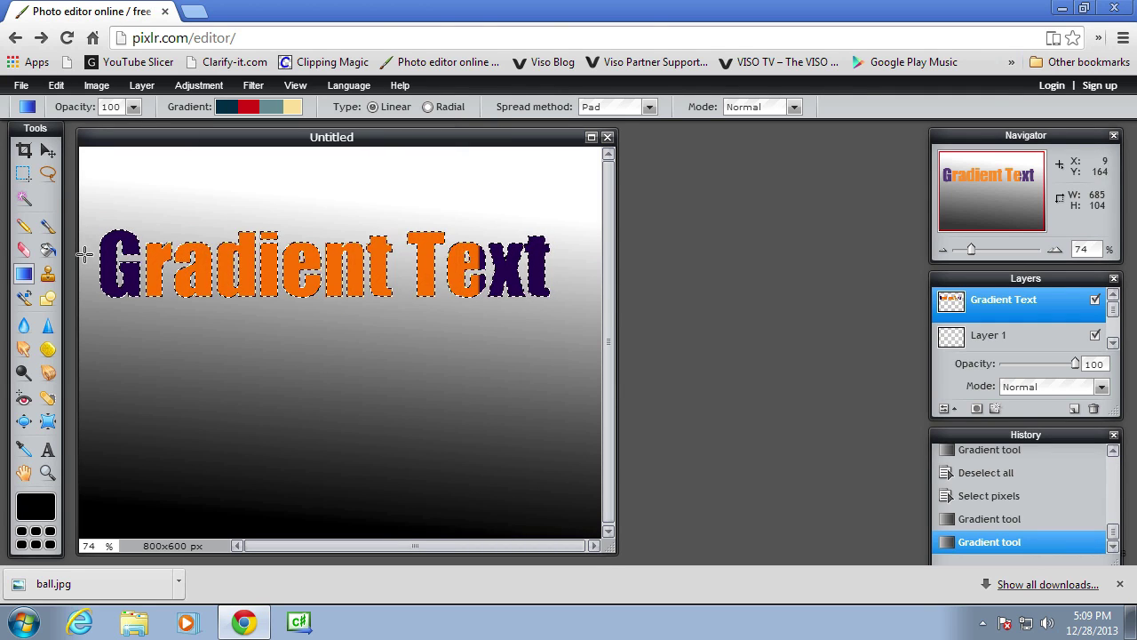
drag(83, 255, 547, 259)
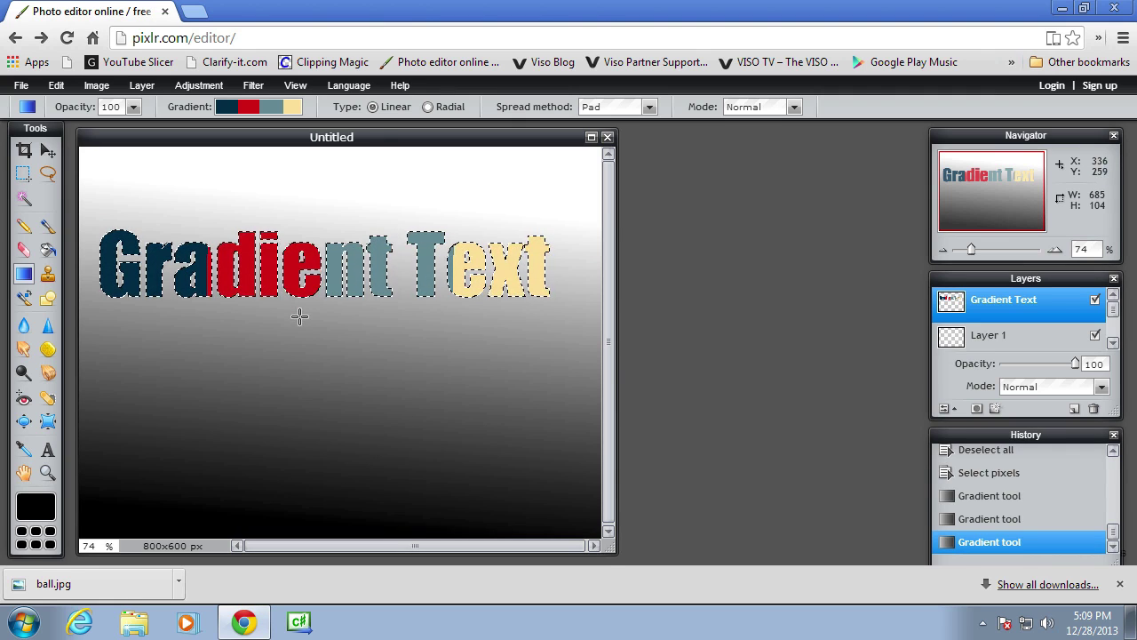
key(ctrl+d)
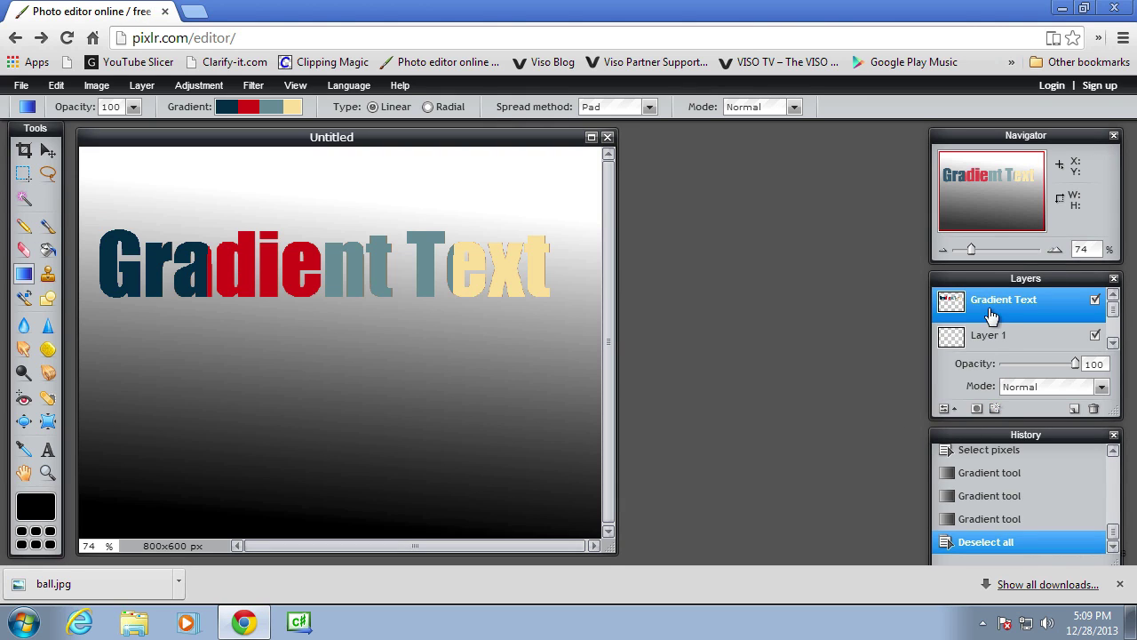
In the text layer's styles, turn on Inner glow, leaving Outer glow off.
click(995, 407)
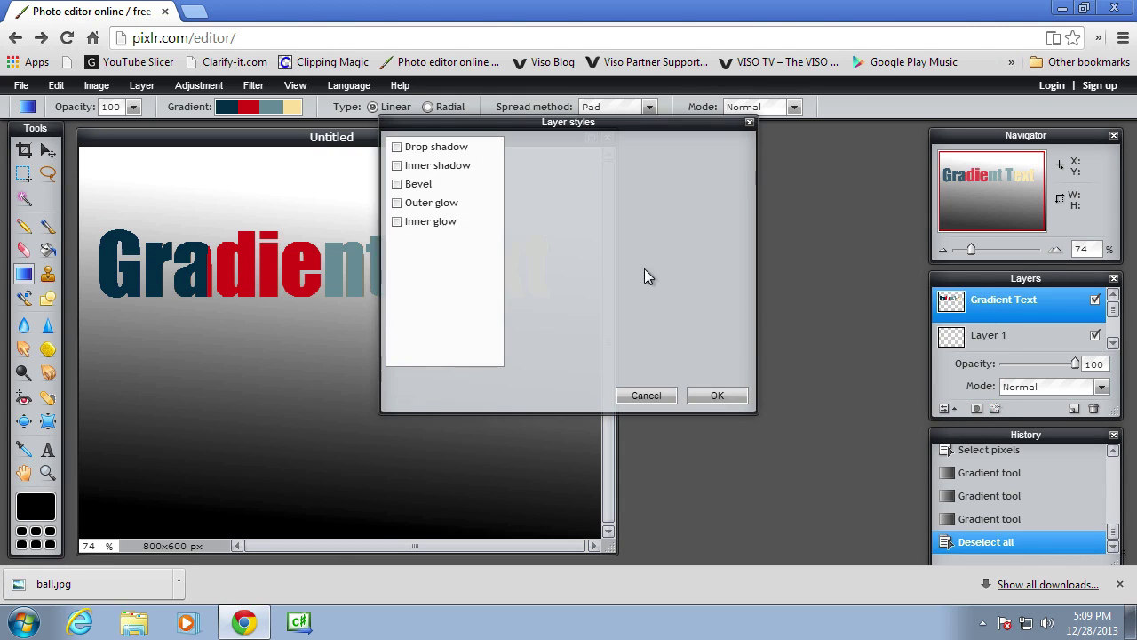
click(397, 221)
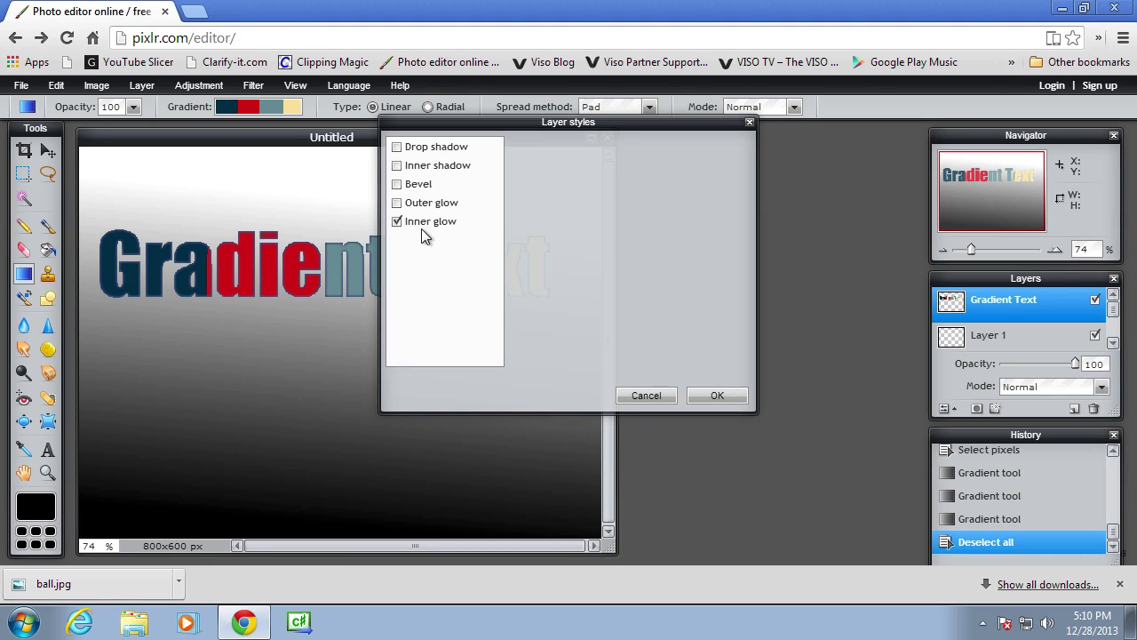
click(422, 222)
click(432, 203)
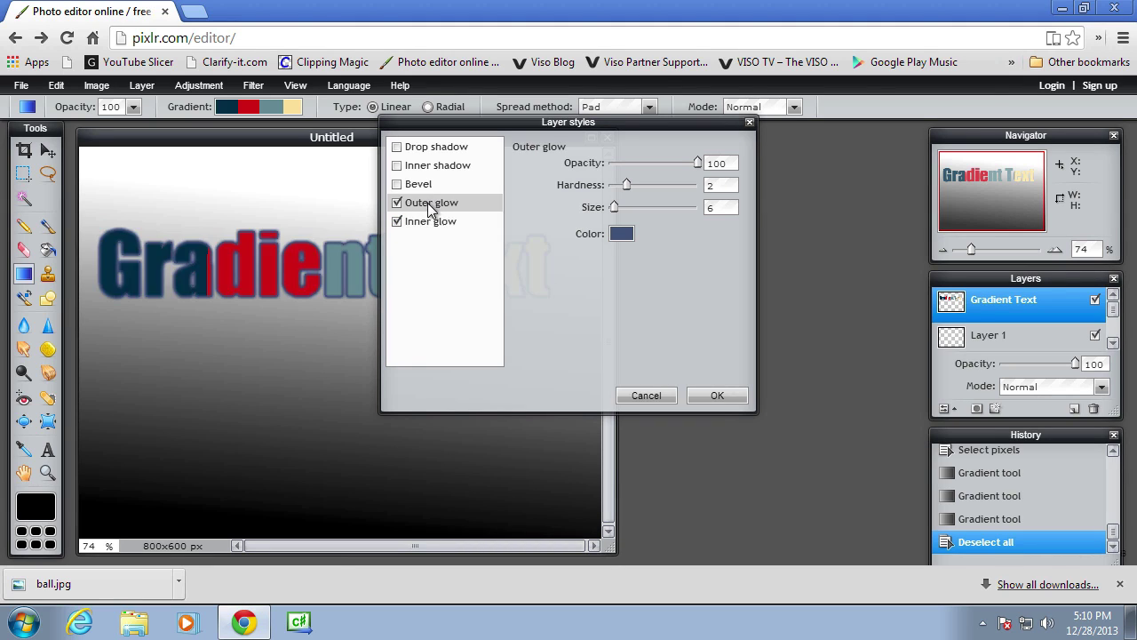
click(442, 225)
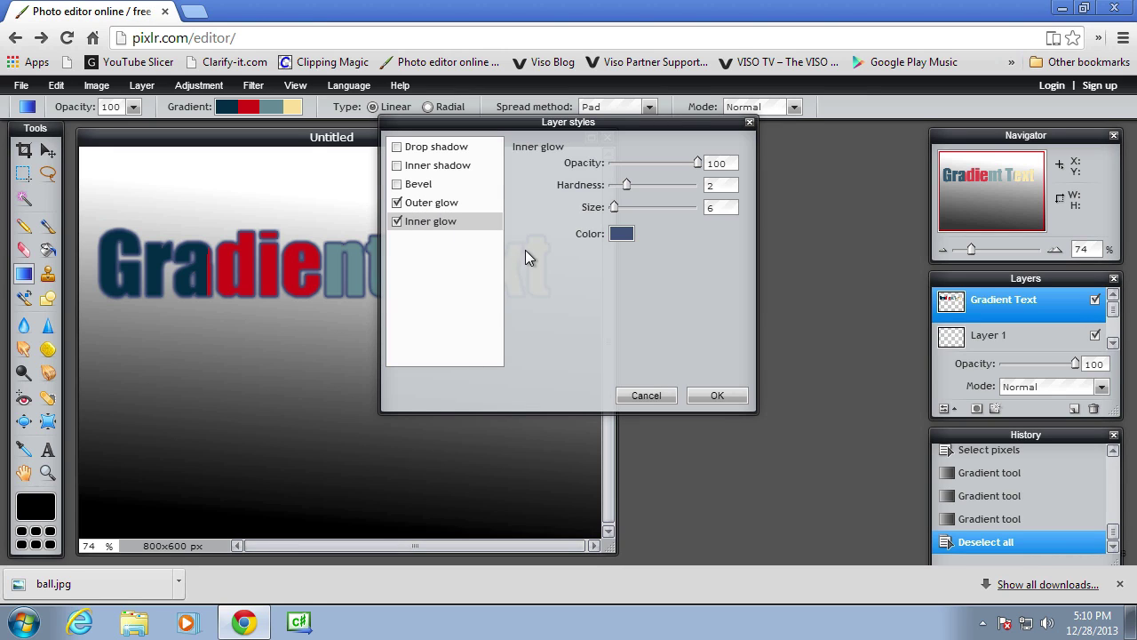
click(397, 203)
Set the inner glow colour to near-white, raise its hardness slightly, and apply it.
click(618, 235)
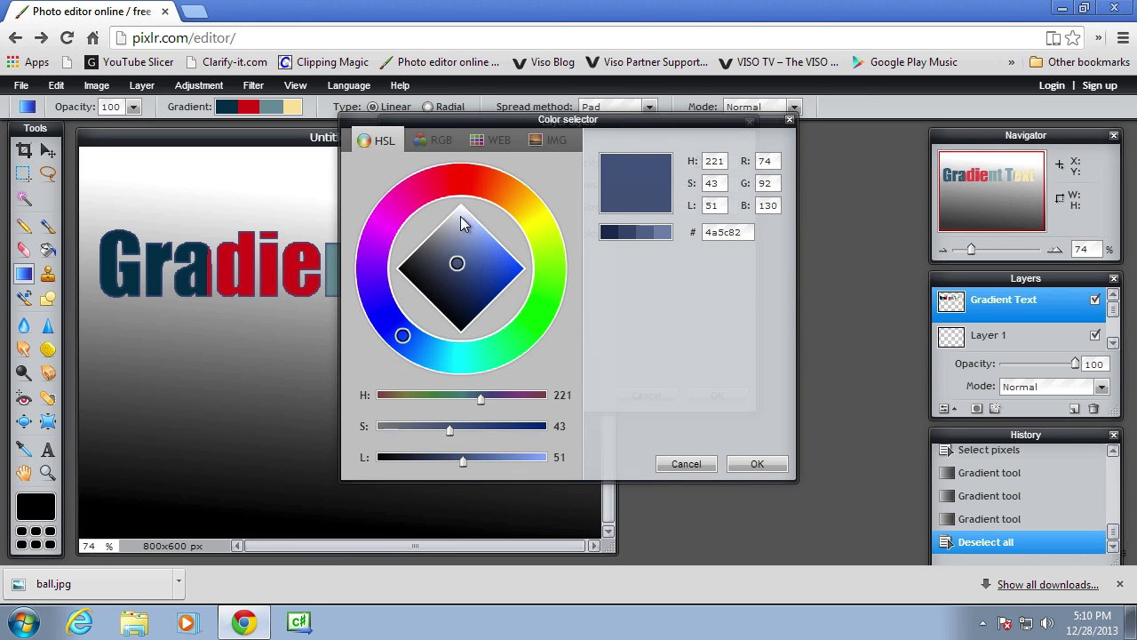
click(461, 209)
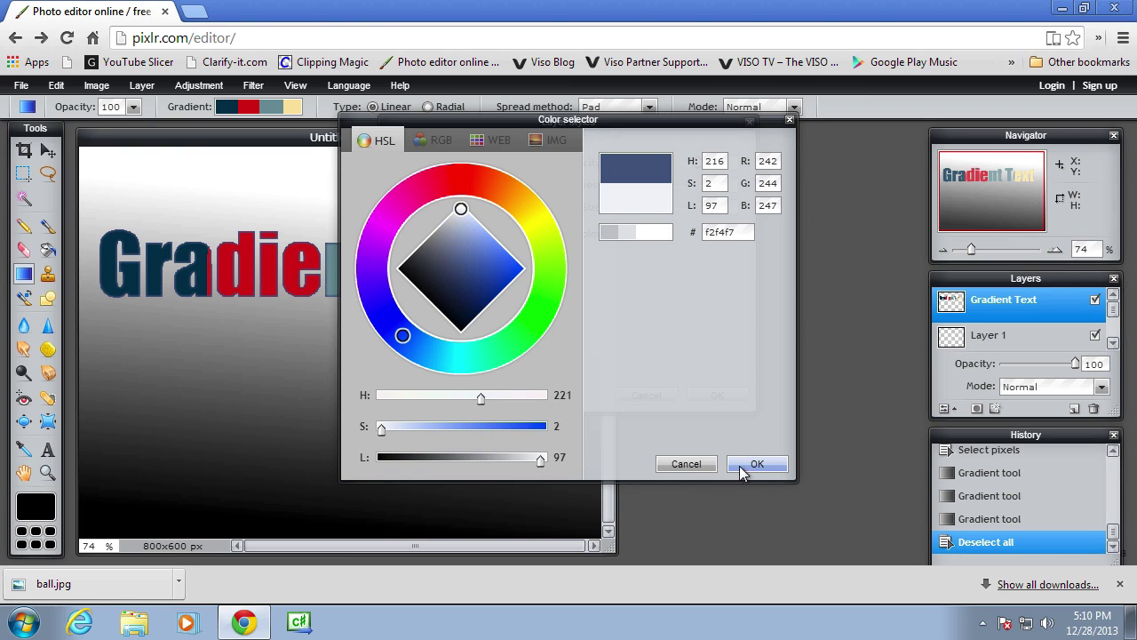
click(763, 464)
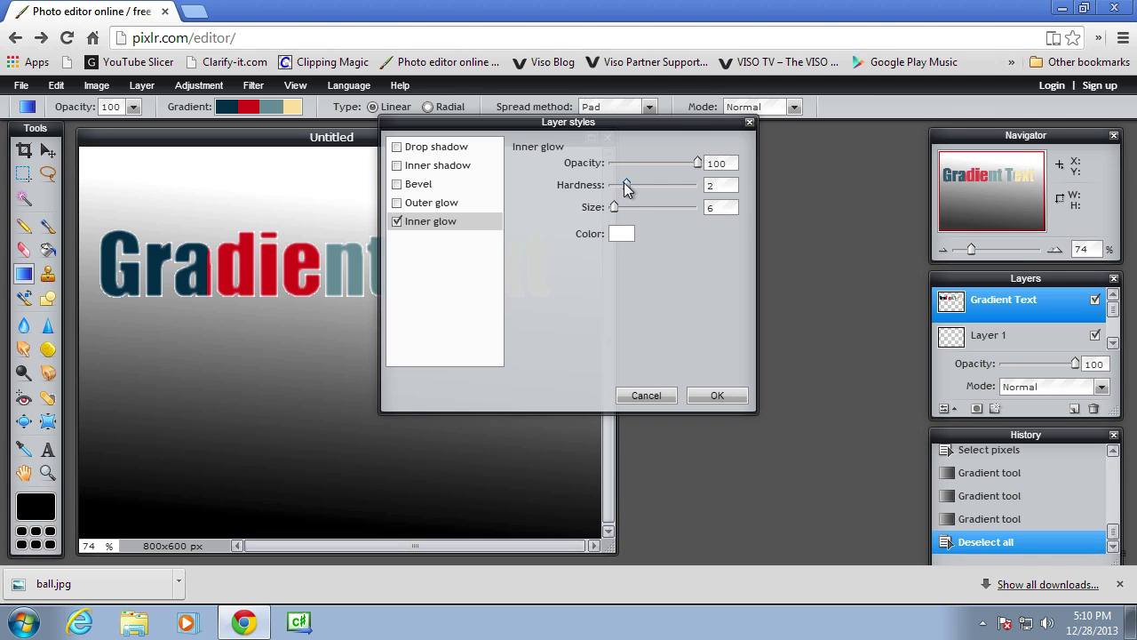
drag(625, 190, 654, 194)
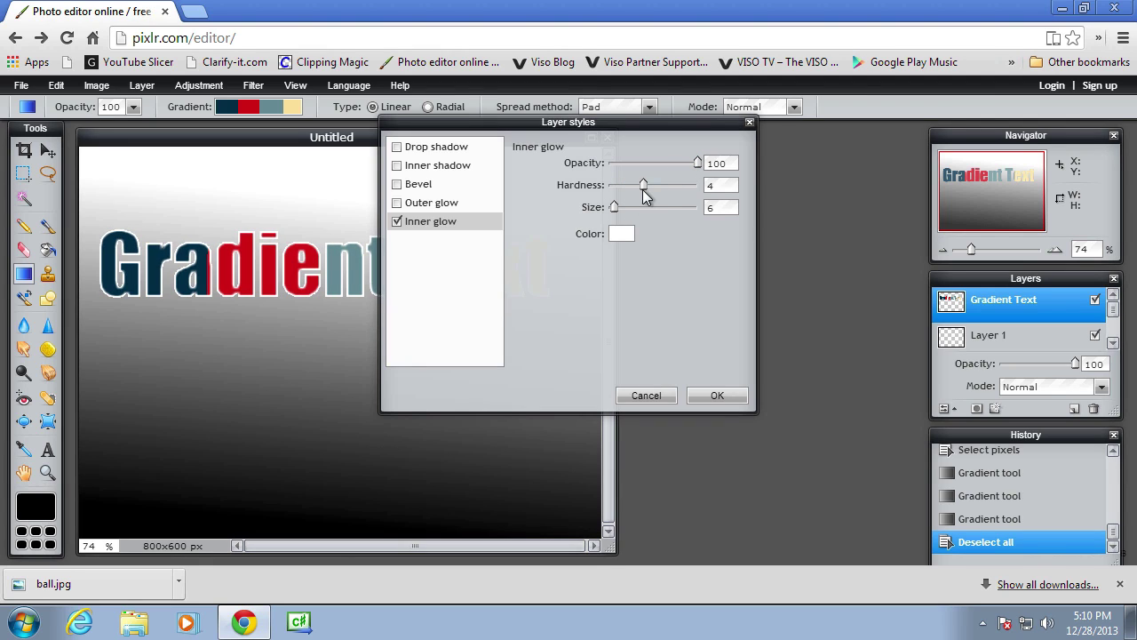
click(718, 396)
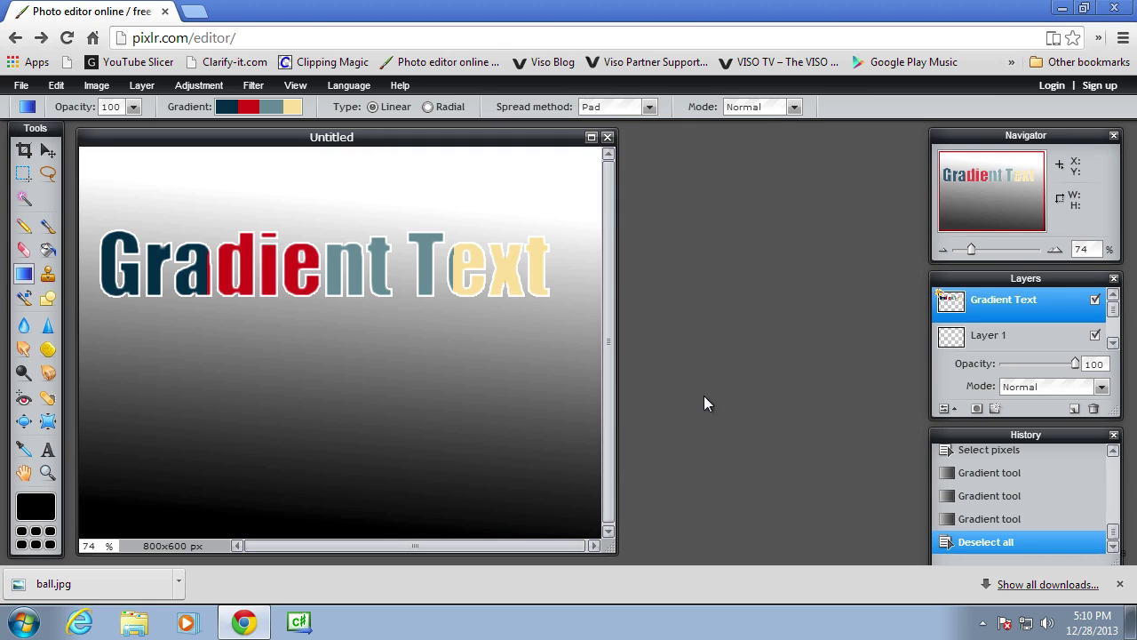